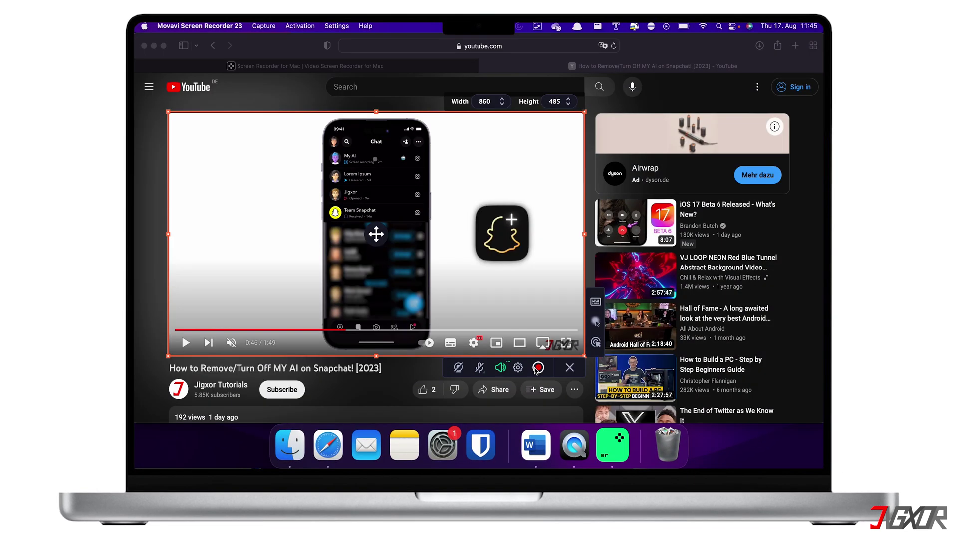
Step: Start recording the selected area and play the YouTube video
{"action": "left_click", "coordinate": [538, 367]}
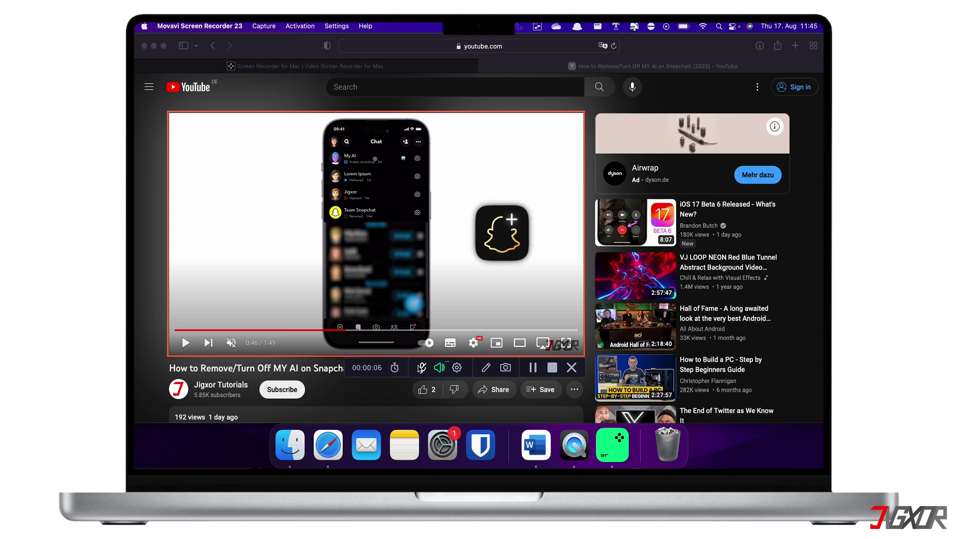
{"action": "left_click", "coordinate": [186, 344]}
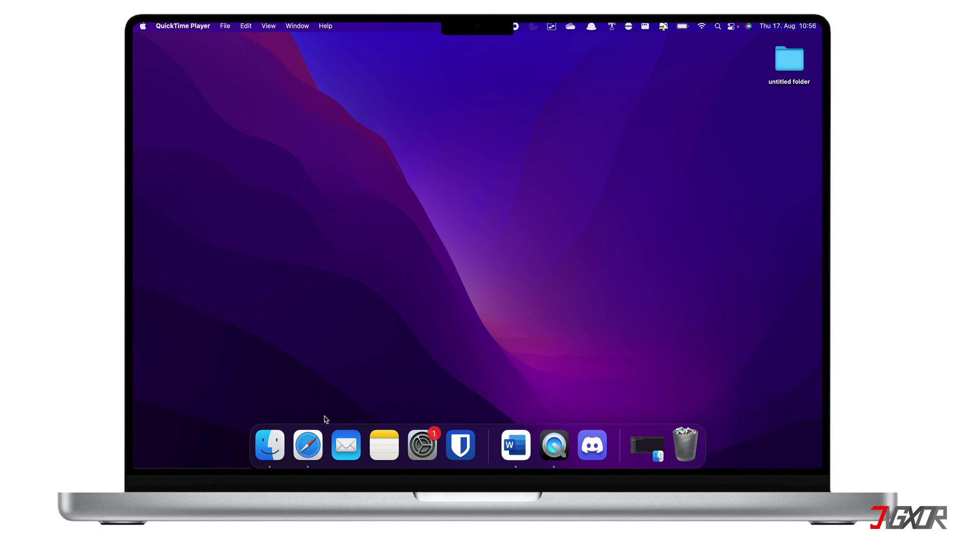
Step: On movavi.com, go to Screen Recording > Screen Recorder for Mac
{"action": "left_click", "coordinate": [315, 439]}
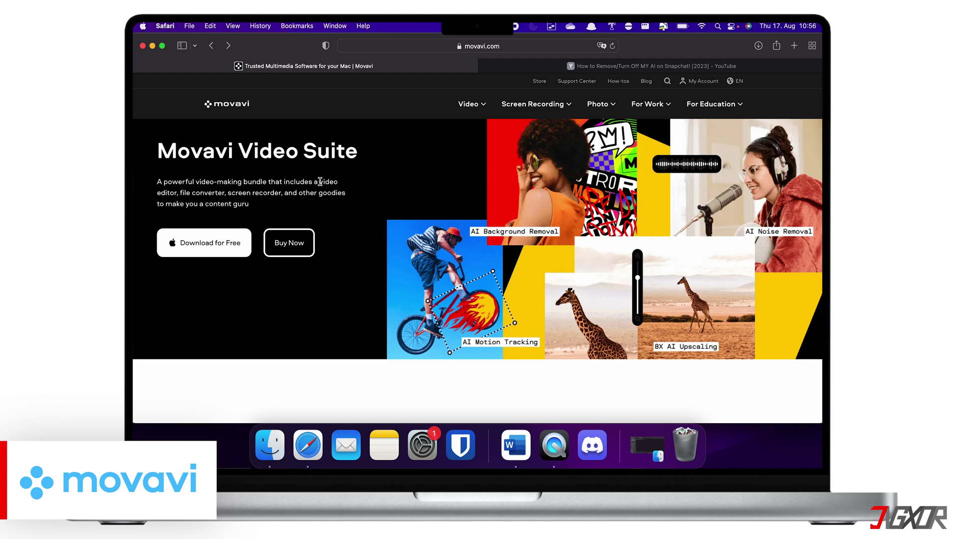
{"action": "left_click_drag", "start_coordinate": [319, 182], "coordinate": [341, 199]}
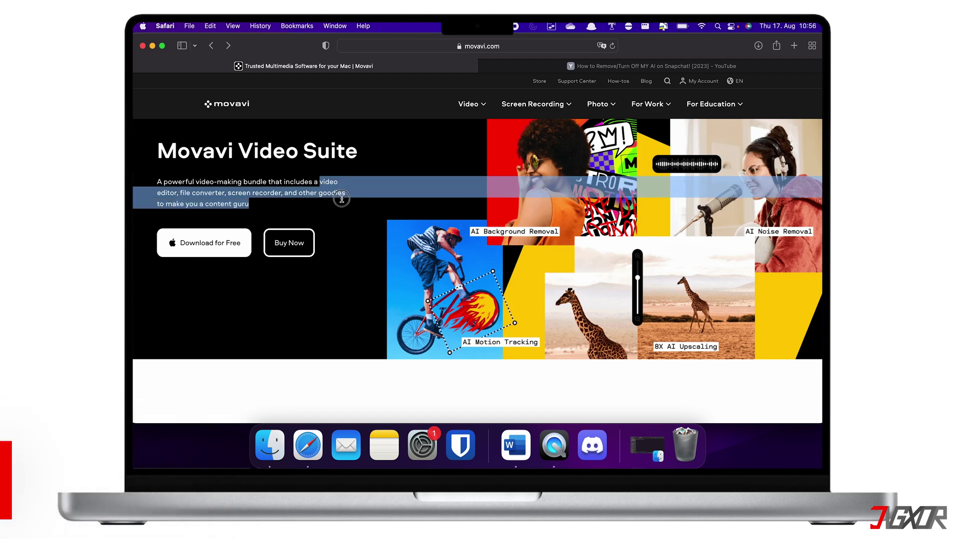
{"action": "left_click", "coordinate": [297, 202]}
{"action": "scroll", "coordinate": [337, 209], "scroll_direction": "down", "scroll_amount": 3}
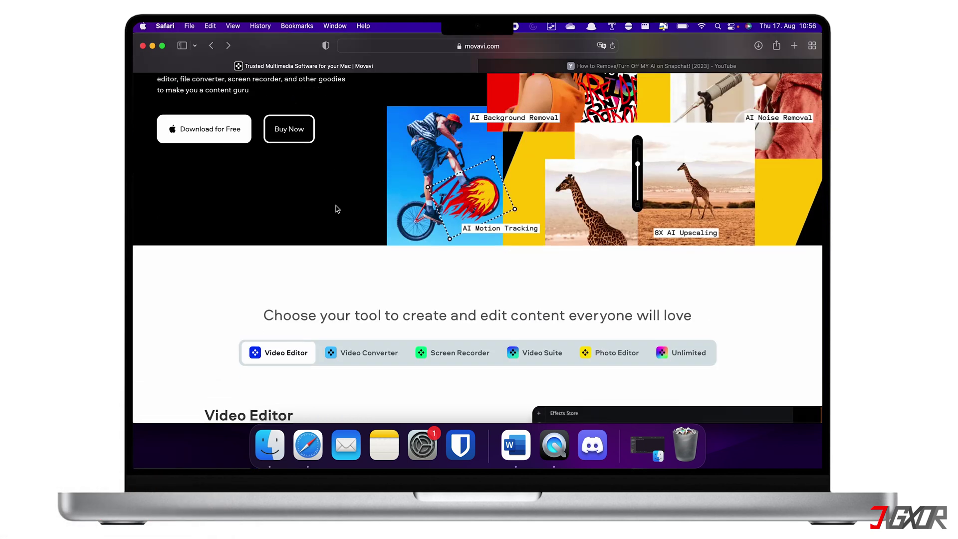
{"action": "scroll", "coordinate": [337, 209], "scroll_direction": "down", "scroll_amount": 4}
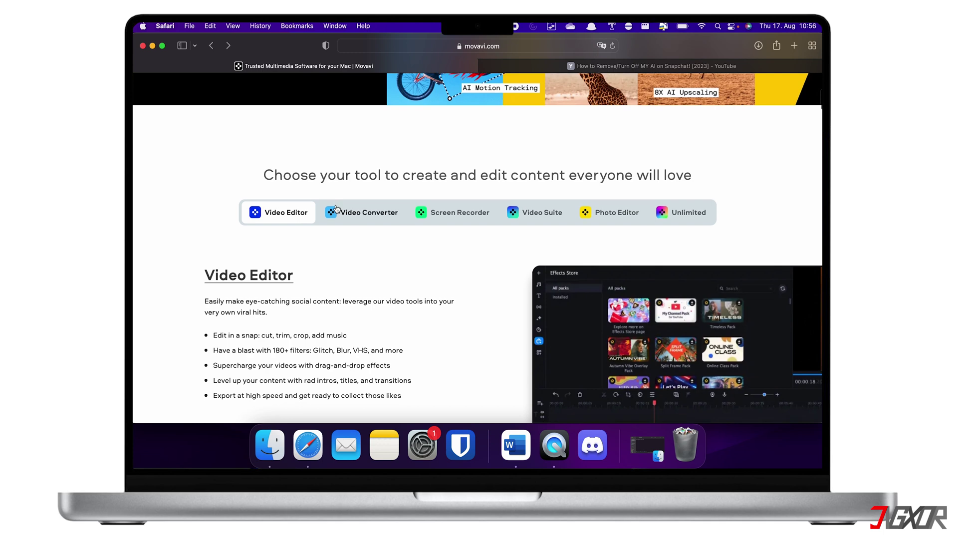
{"action": "scroll", "coordinate": [443, 155], "scroll_direction": "up", "scroll_amount": 7}
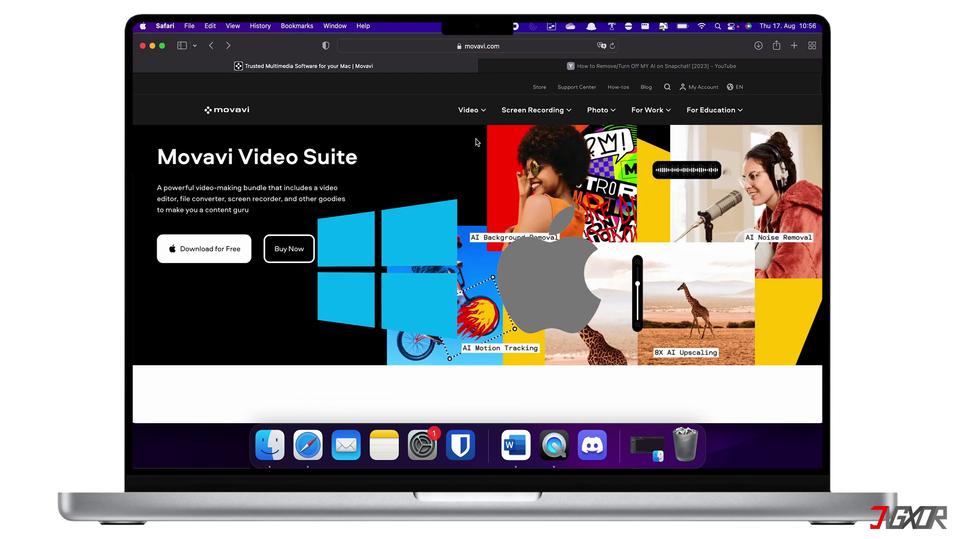
{"action": "left_click", "coordinate": [568, 103]}
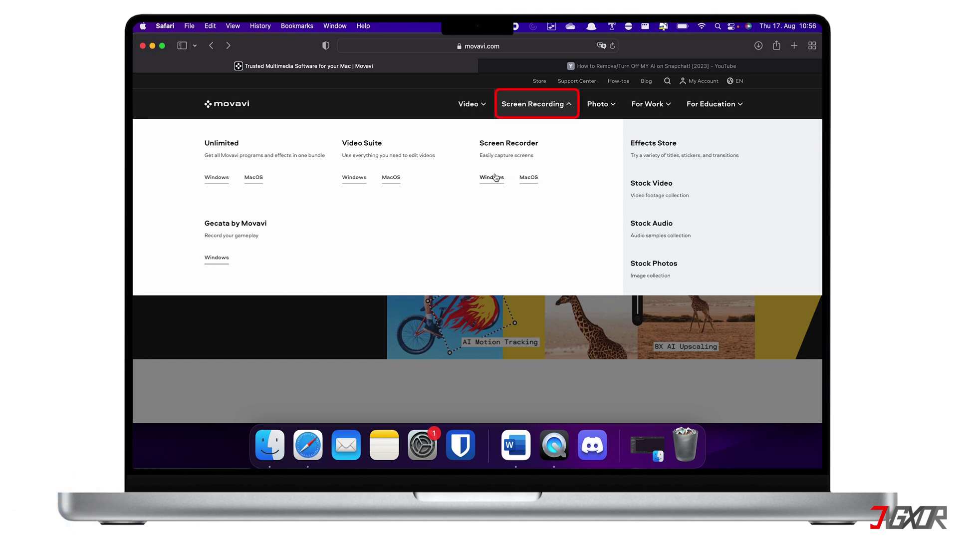
{"action": "left_click", "coordinate": [527, 177]}
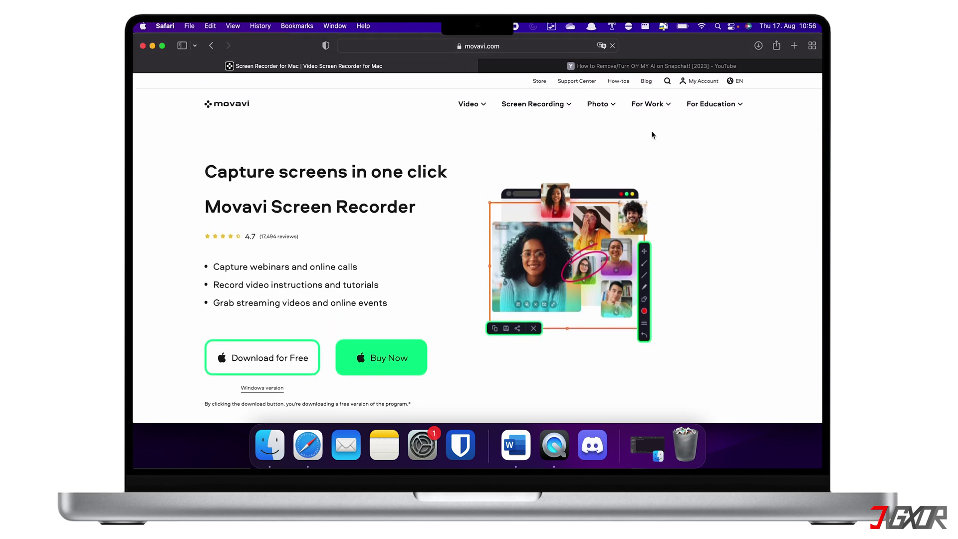
Step: Download the free Mac installer and show Safari's downloaded files
{"action": "left_click", "coordinate": [733, 80]}
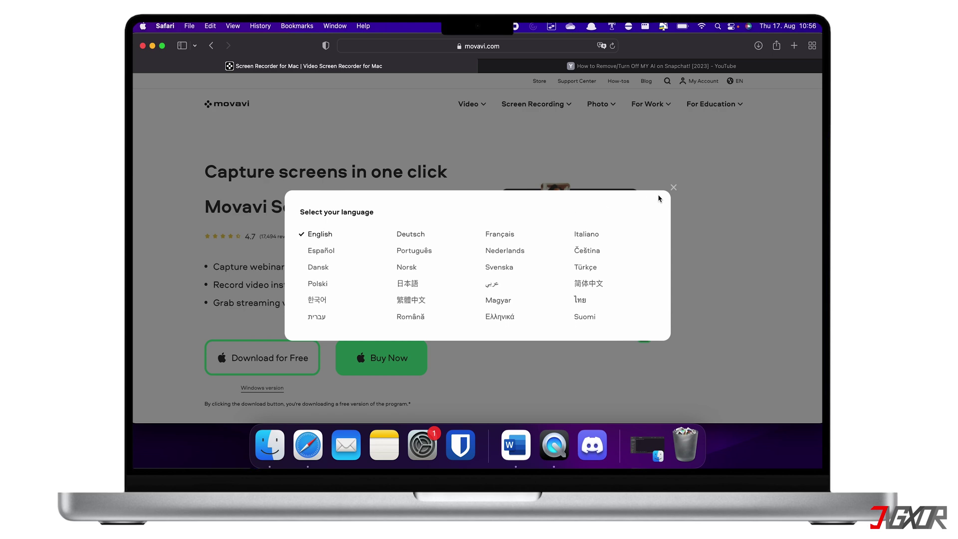
{"action": "left_click", "coordinate": [673, 188]}
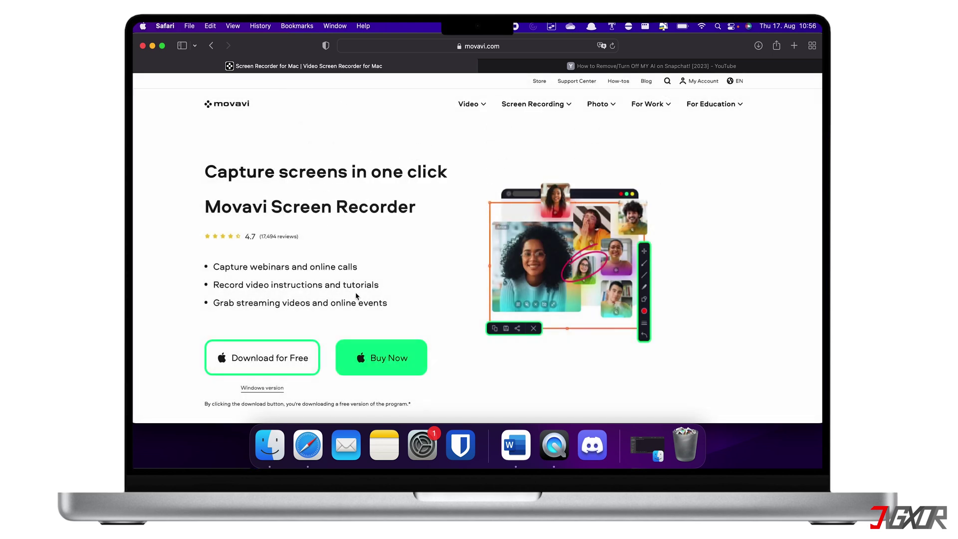
{"action": "left_click", "coordinate": [280, 355]}
{"action": "left_click", "coordinate": [758, 46]}
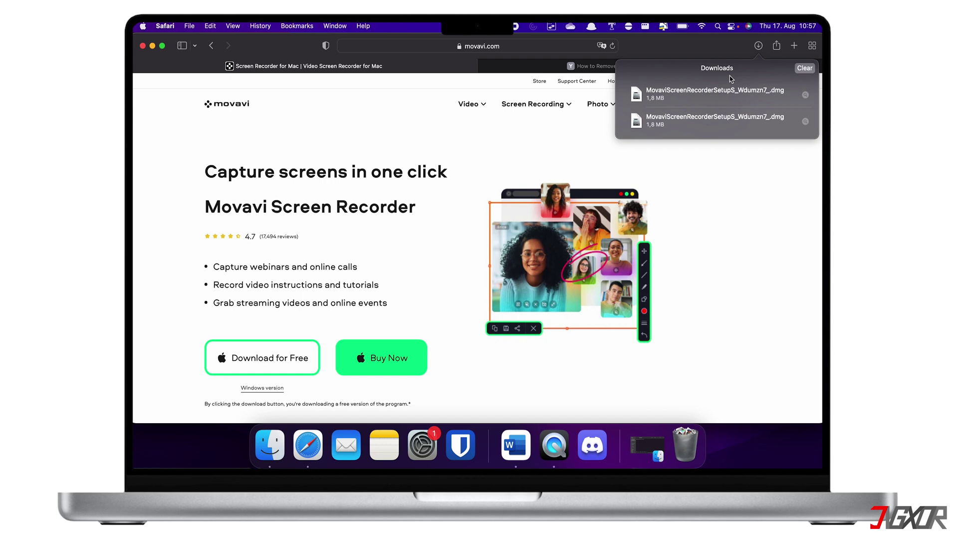
Step: Open the downloaded MovaviScreenRecorderSetup .dmg and launch the installer app
{"action": "double_click", "coordinate": [714, 101]}
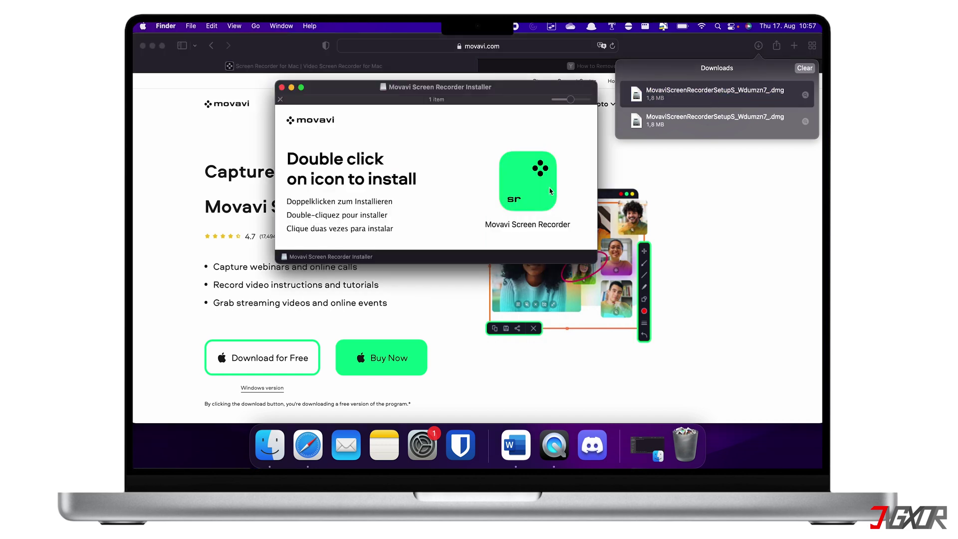
{"action": "double_click", "coordinate": [533, 191]}
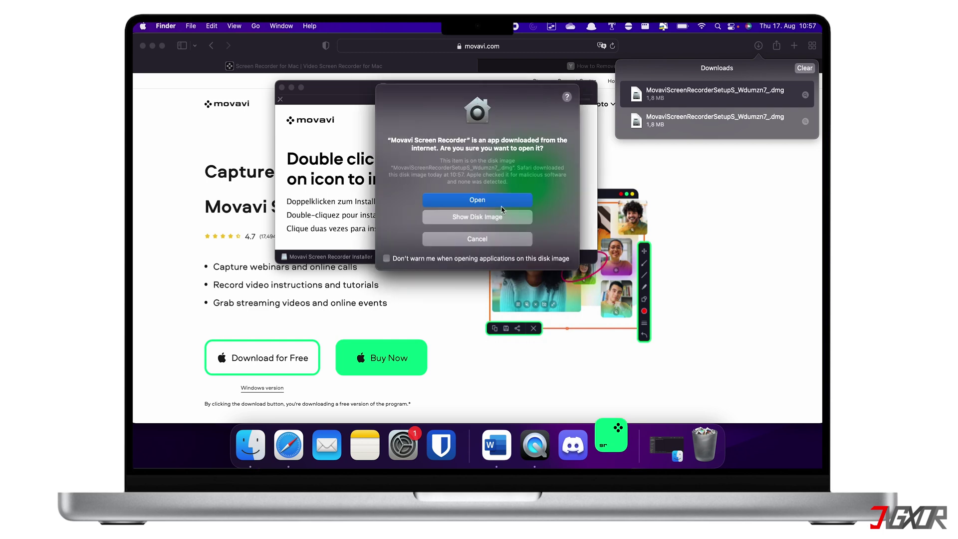
{"action": "left_click", "coordinate": [501, 203]}
Step: Accept the EULA and install, authorising with the account password
{"action": "left_click", "coordinate": [450, 277]}
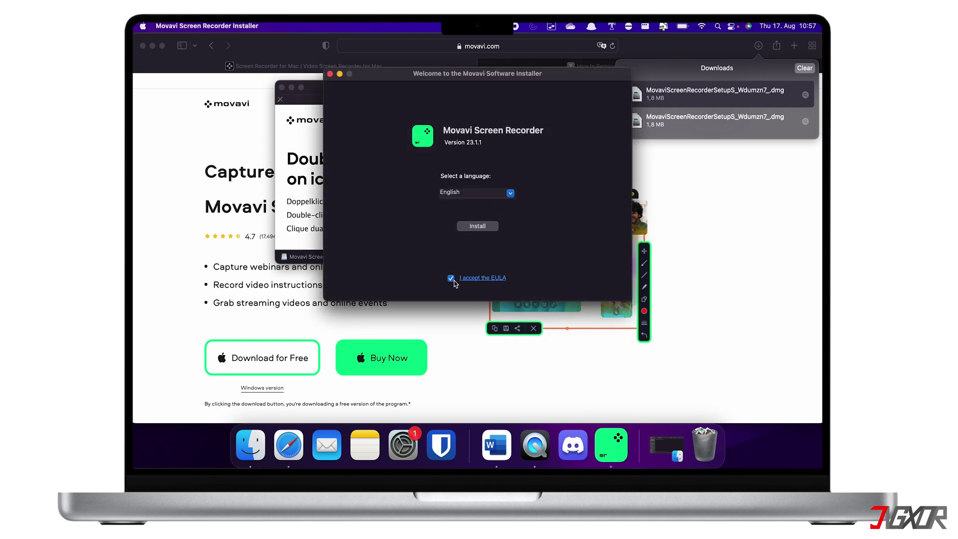
{"action": "left_click", "coordinate": [477, 227]}
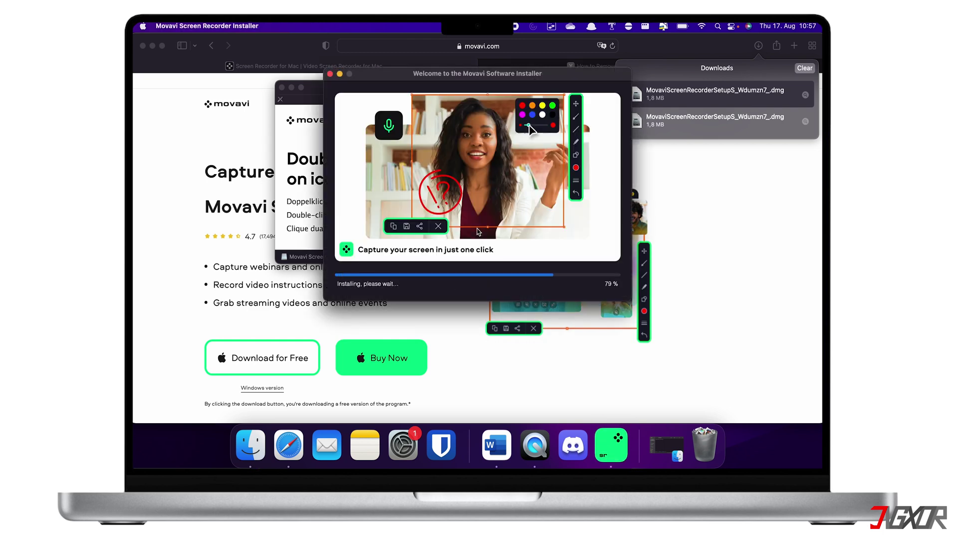
{"action": "type", "text": "••••••"}
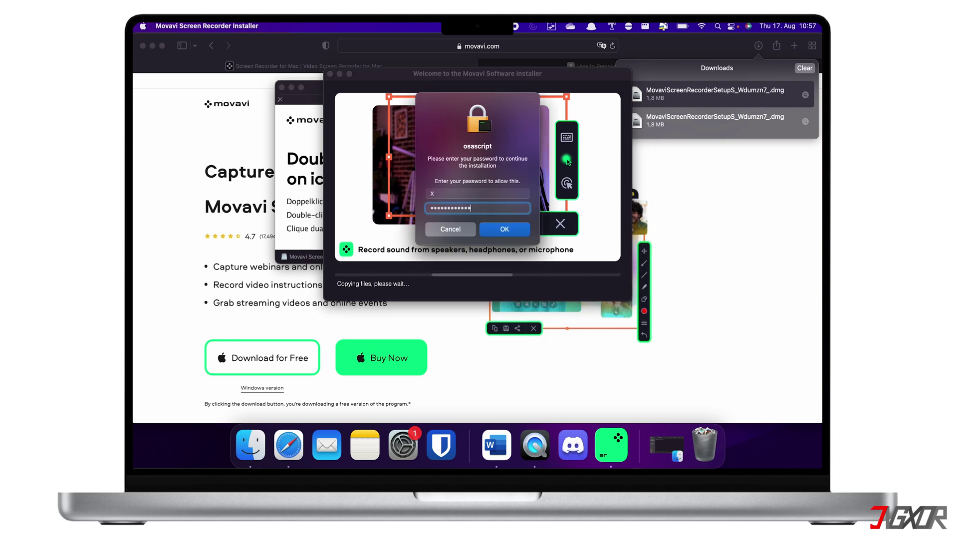
{"action": "key", "text": "Return"}
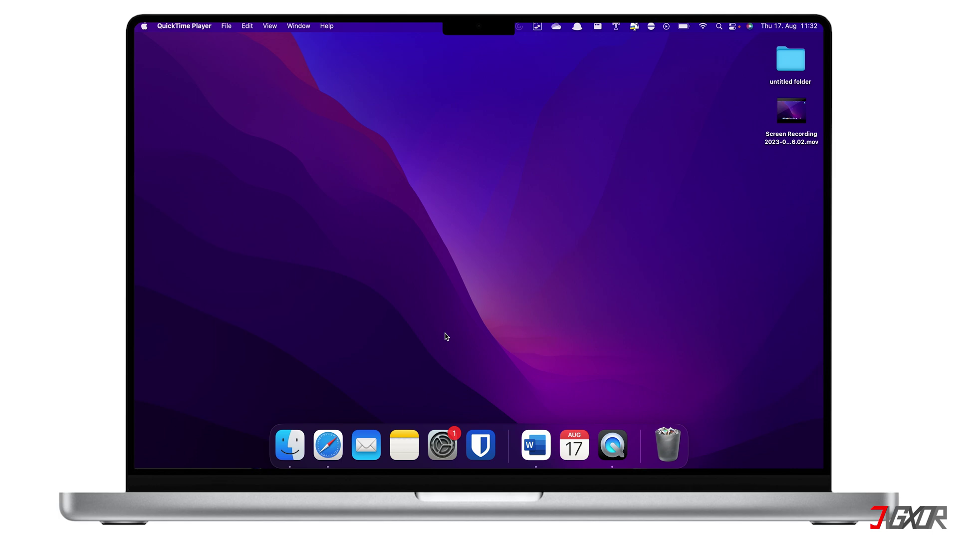
Step: Unlock the Security & Privacy pane in System Preferences
{"action": "left_click", "coordinate": [442, 445]}
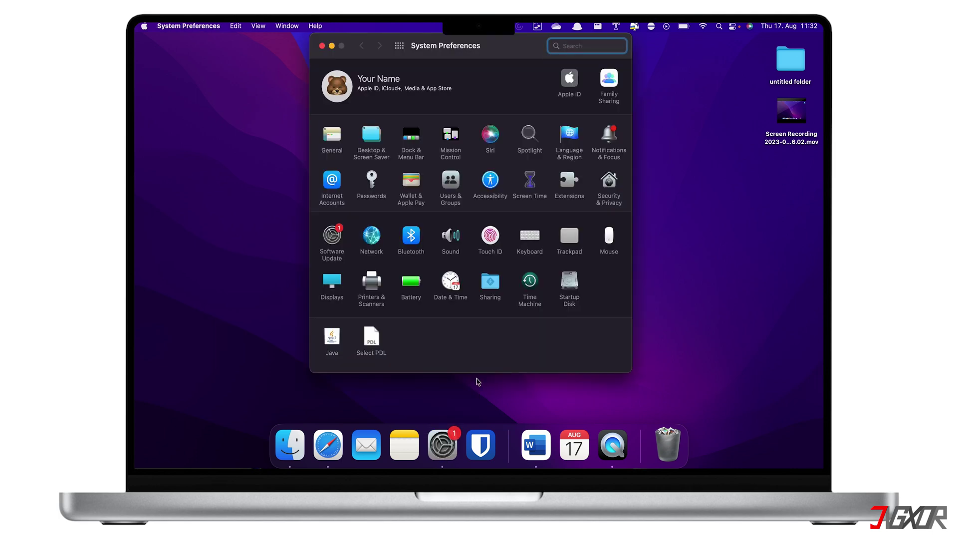
{"action": "left_click", "coordinate": [605, 183]}
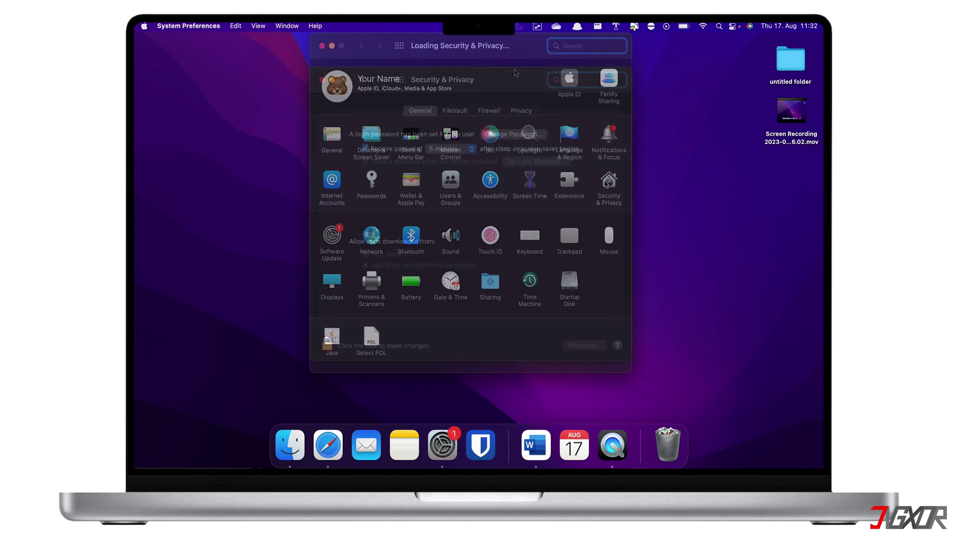
{"action": "left_click", "coordinate": [328, 344]}
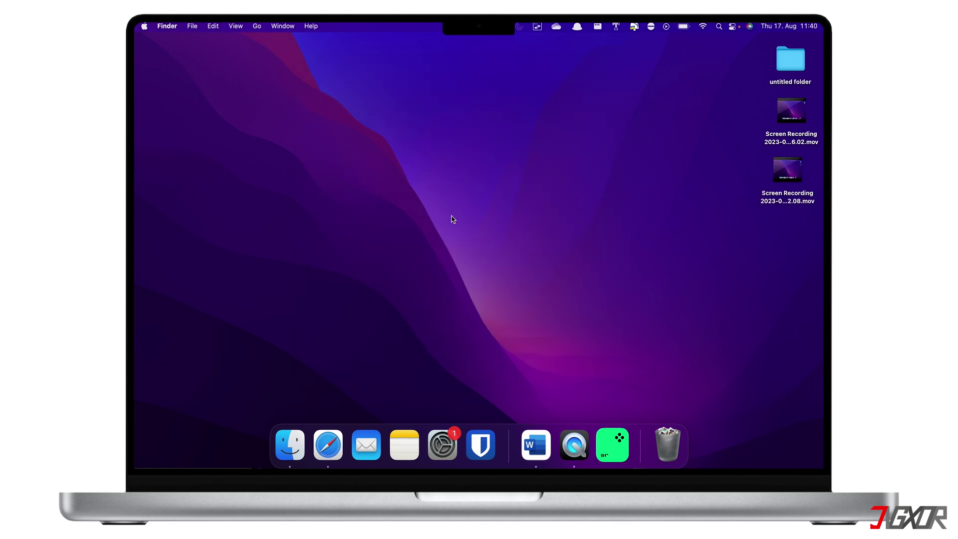
Step: Launch Movavi Screen Recorder and show its General settings from the capture panel
{"action": "left_click", "coordinate": [613, 447]}
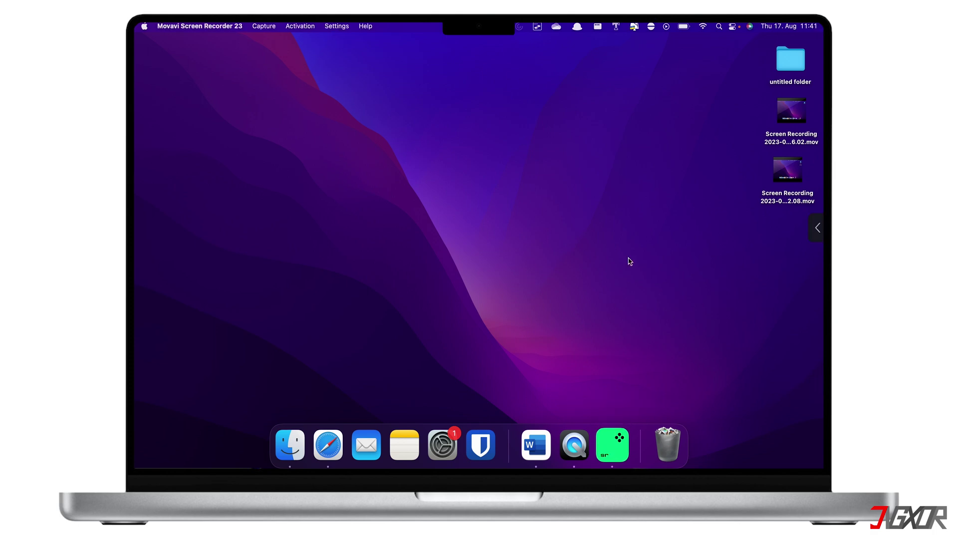
{"action": "left_click", "coordinate": [817, 229]}
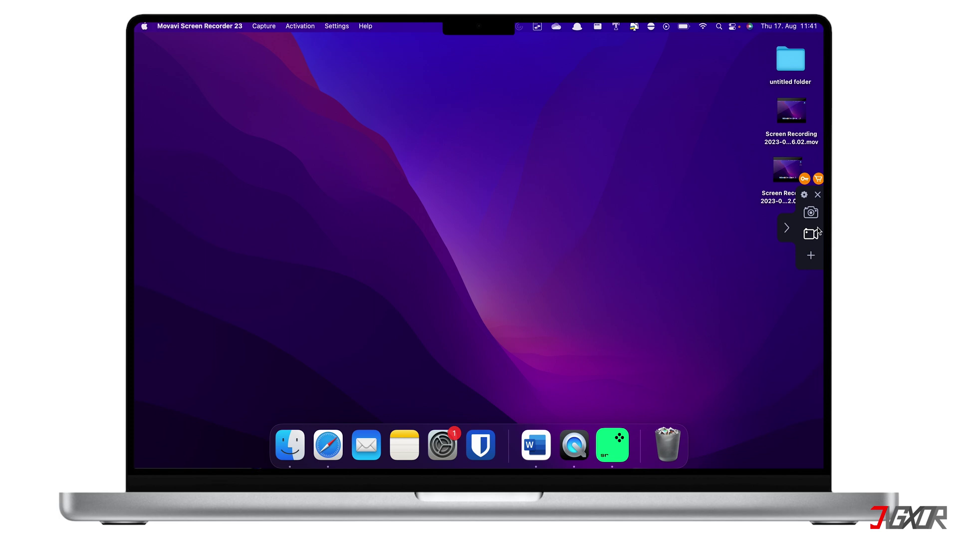
{"action": "left_click", "coordinate": [804, 196]}
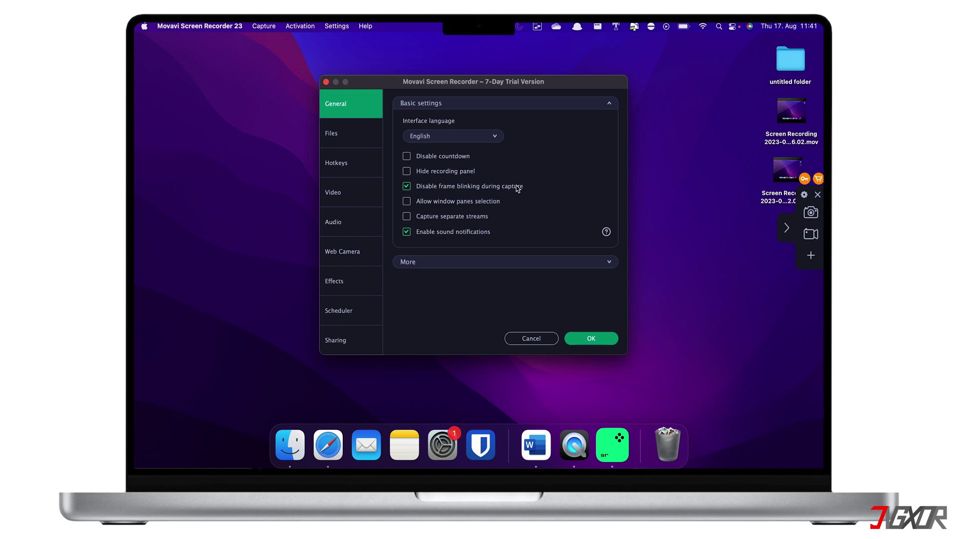
Step: Disable the countdown and save recordings to the Downloads folder
{"action": "left_click", "coordinate": [406, 157]}
{"action": "left_click", "coordinate": [367, 142]}
{"action": "left_click", "coordinate": [567, 117]}
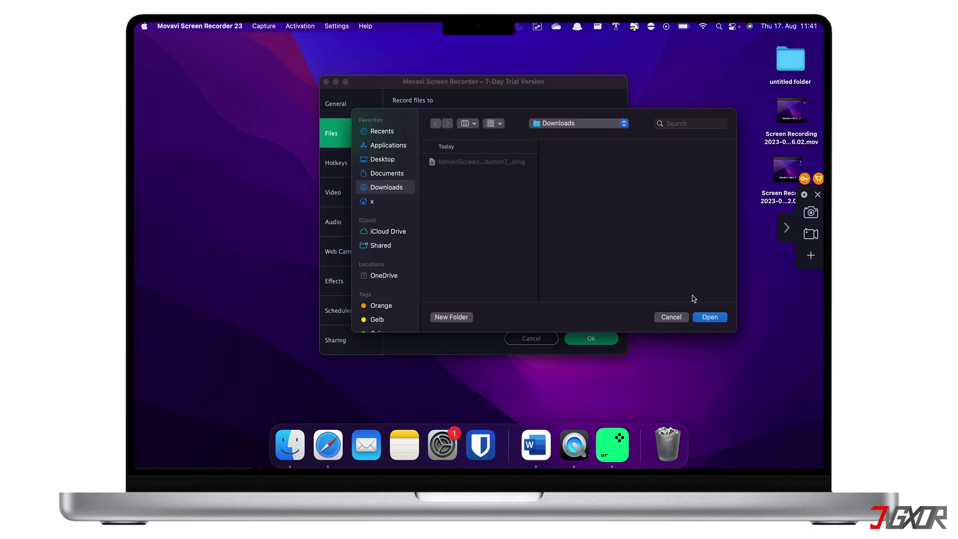
{"action": "left_click", "coordinate": [707, 316]}
Step: Review the Video, Effects and Scheduler settings, then apply with OK
{"action": "left_click", "coordinate": [367, 204]}
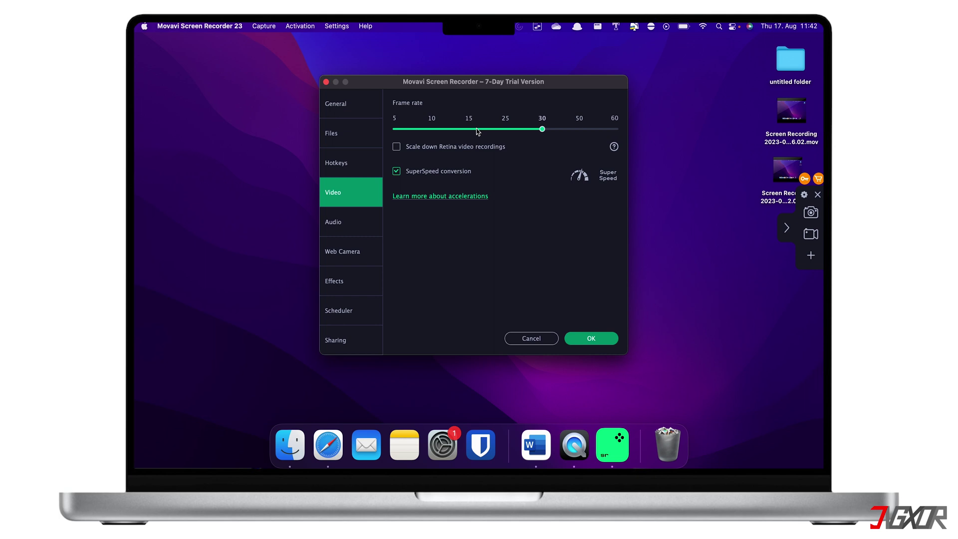
{"action": "left_click", "coordinate": [349, 279]}
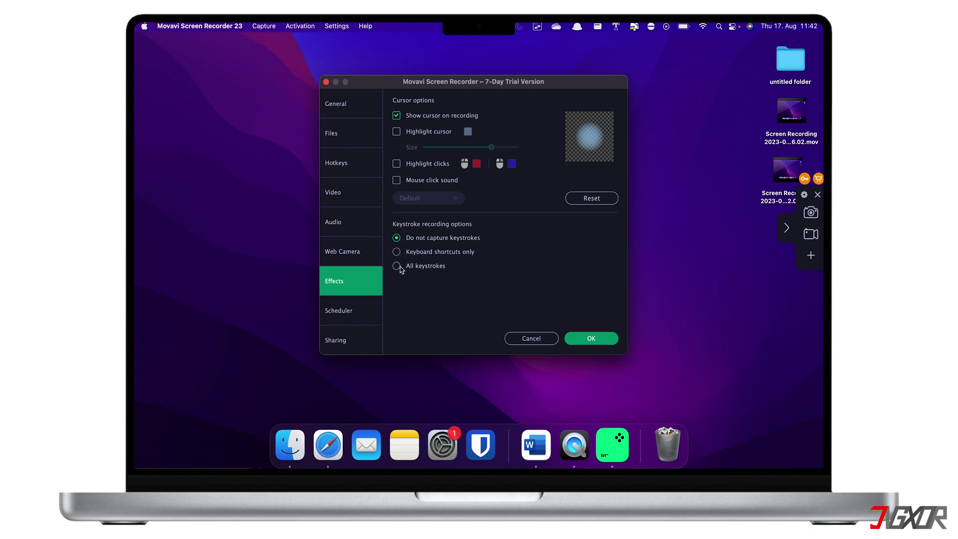
{"action": "left_click", "coordinate": [367, 305]}
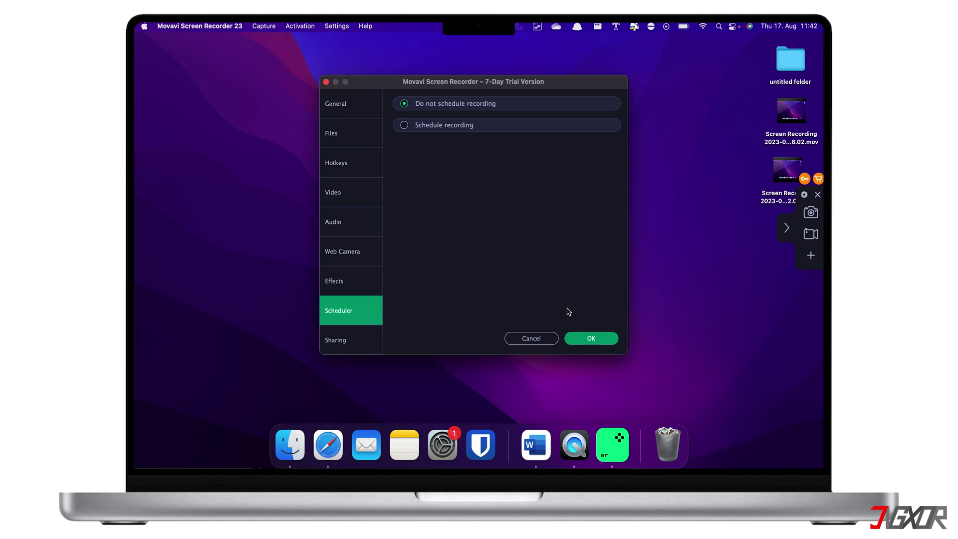
{"action": "left_click", "coordinate": [585, 339]}
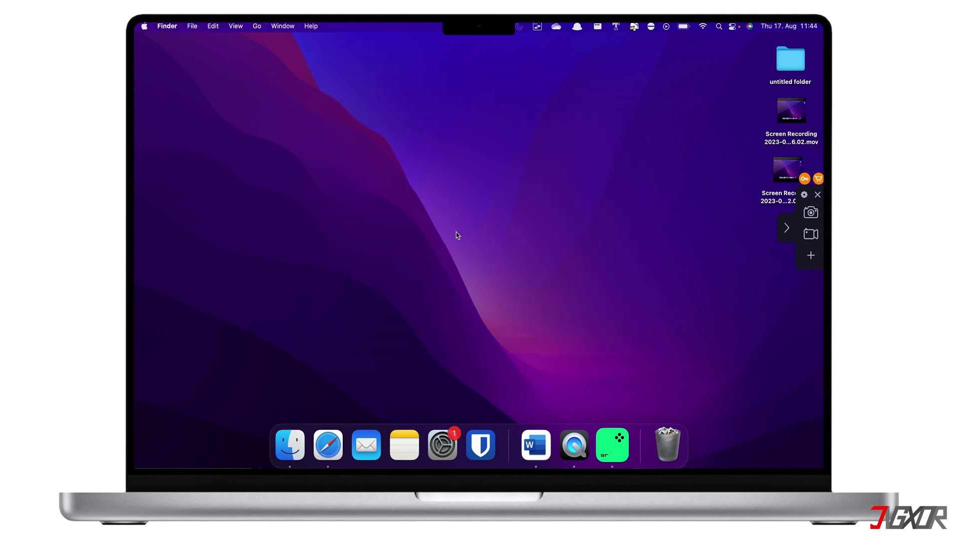
Step: Frame an 860 × 485 capture area around the YouTube player in Safari
{"action": "left_click", "coordinate": [327, 443]}
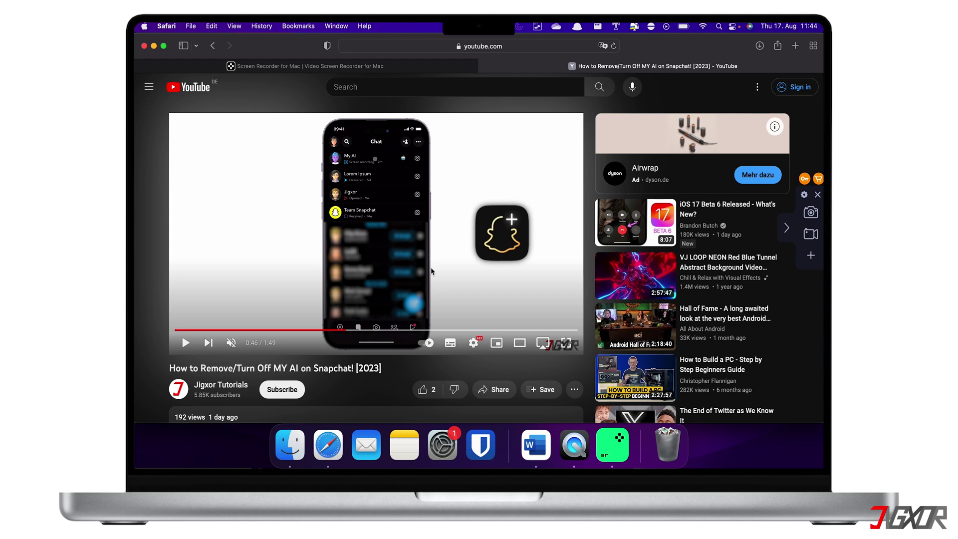
{"action": "left_click", "coordinate": [810, 234]}
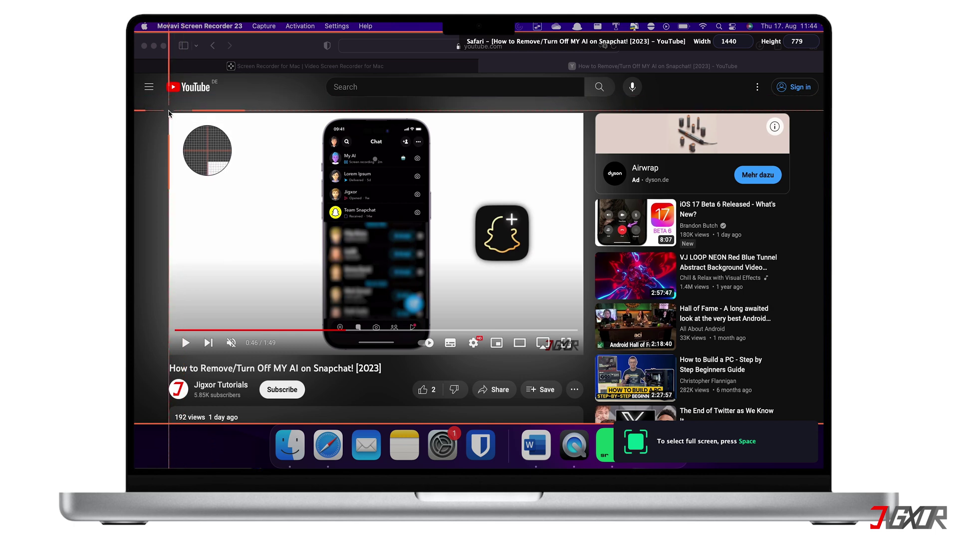
{"action": "left_click_drag", "start_coordinate": [168, 114], "coordinate": [585, 356]}
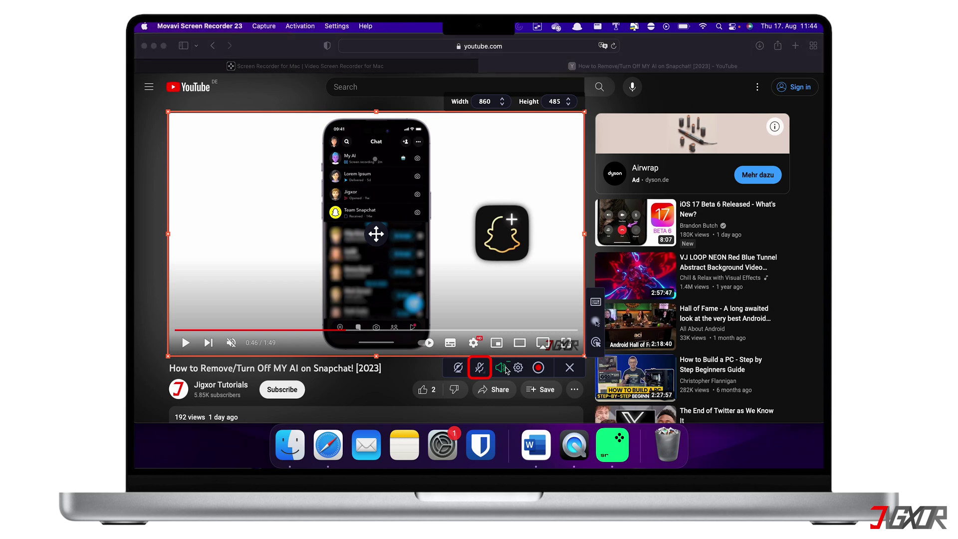
Step: Record with system audio, draw two red arrows on the phone screen, then pause at 00:01:22
{"action": "left_click", "coordinate": [505, 369]}
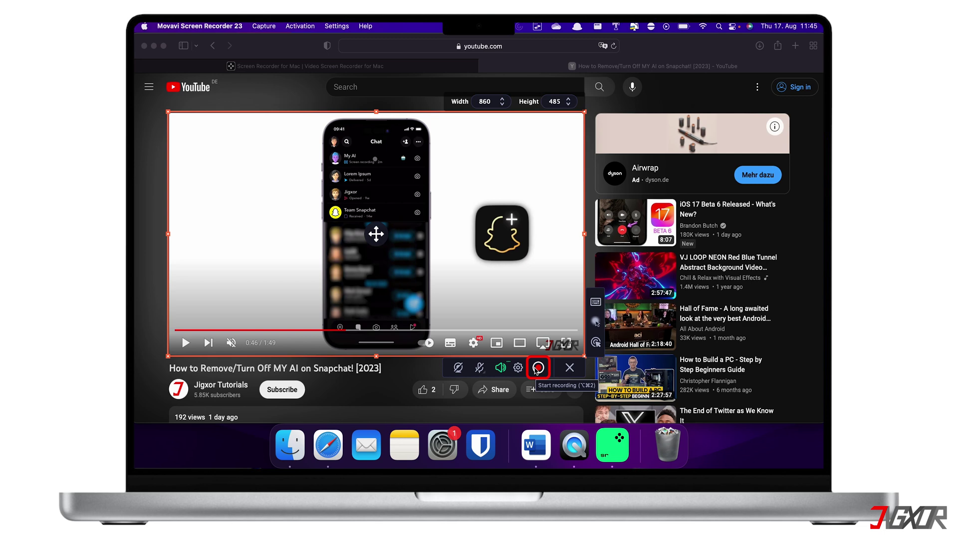
{"action": "left_click", "coordinate": [537, 368]}
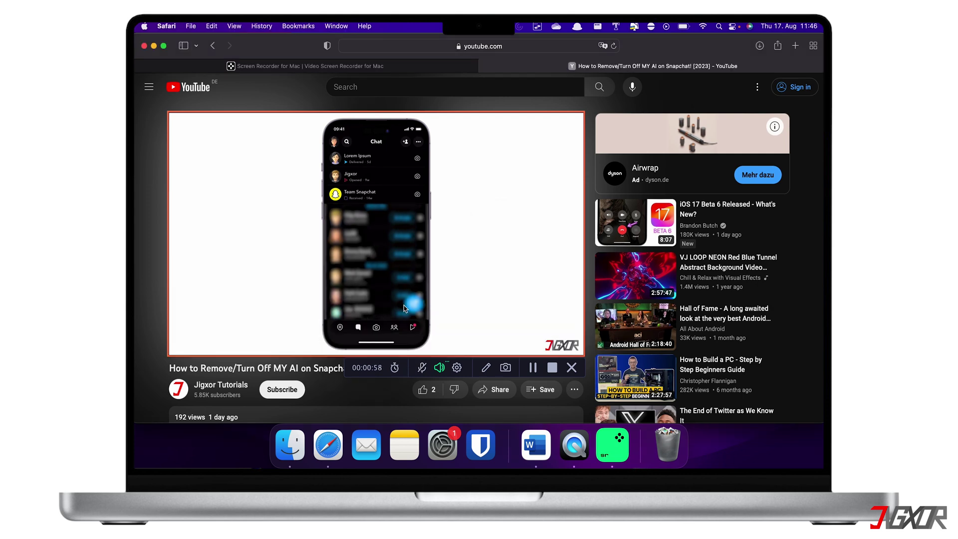
{"action": "left_click", "coordinate": [487, 367]}
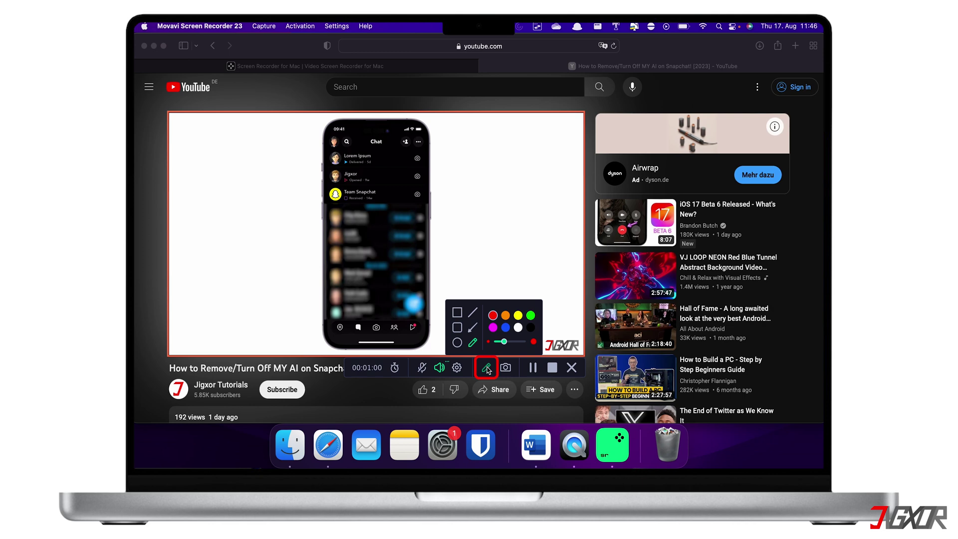
{"action": "left_click", "coordinate": [472, 326]}
{"action": "left_click_drag", "start_coordinate": [394, 269], "coordinate": [441, 244]}
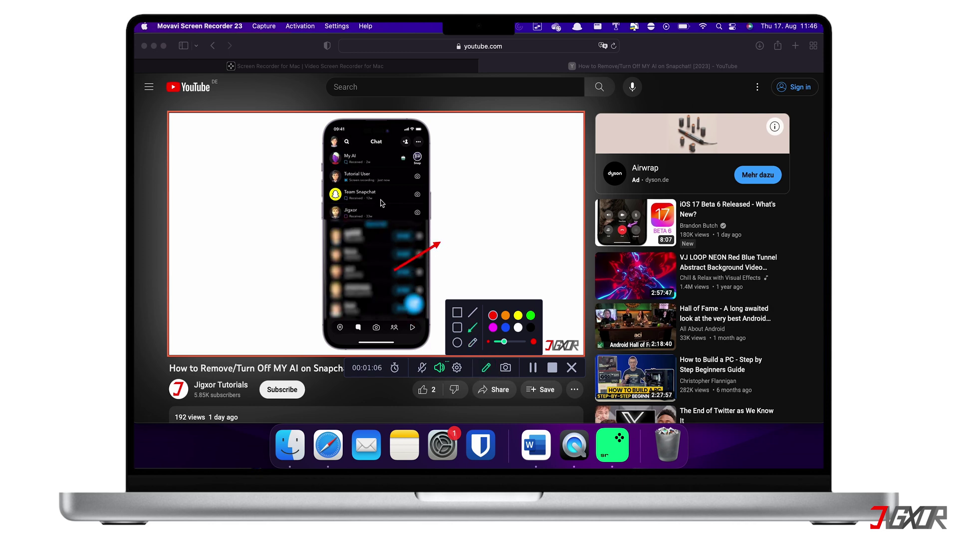
{"action": "left_click_drag", "start_coordinate": [377, 188], "coordinate": [389, 228]}
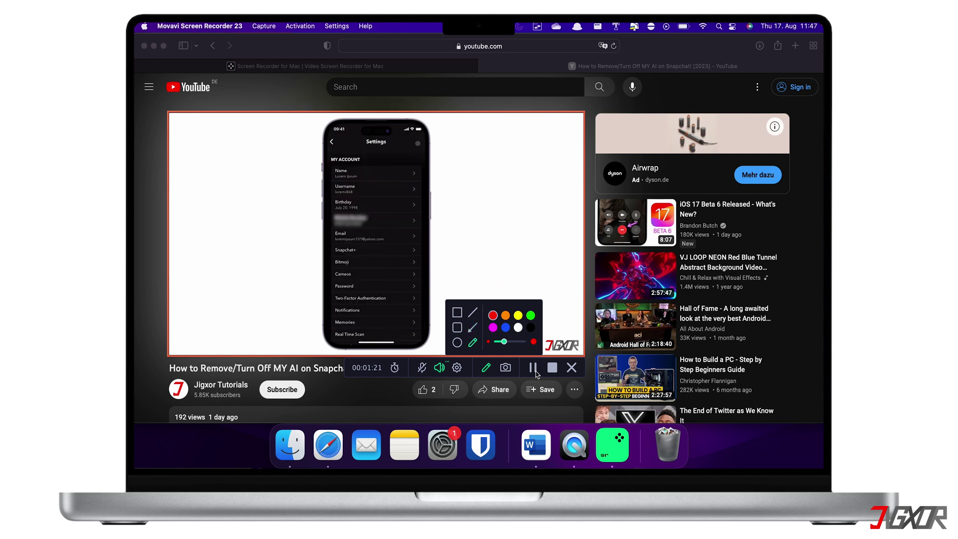
{"action": "left_click", "coordinate": [534, 369]}
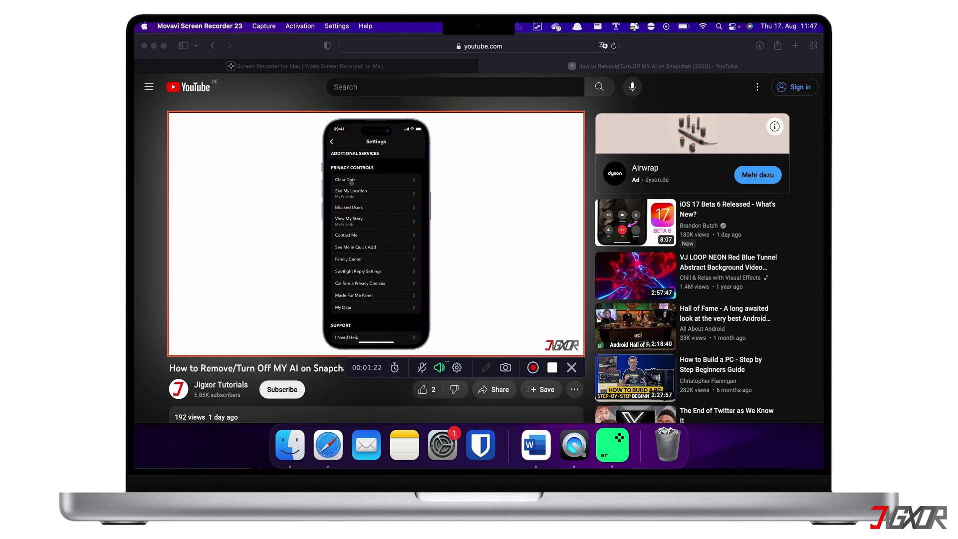
Step: Stop the 01:22 recording and mark a cut fragment up to 00:00:10
{"action": "left_click", "coordinate": [550, 369]}
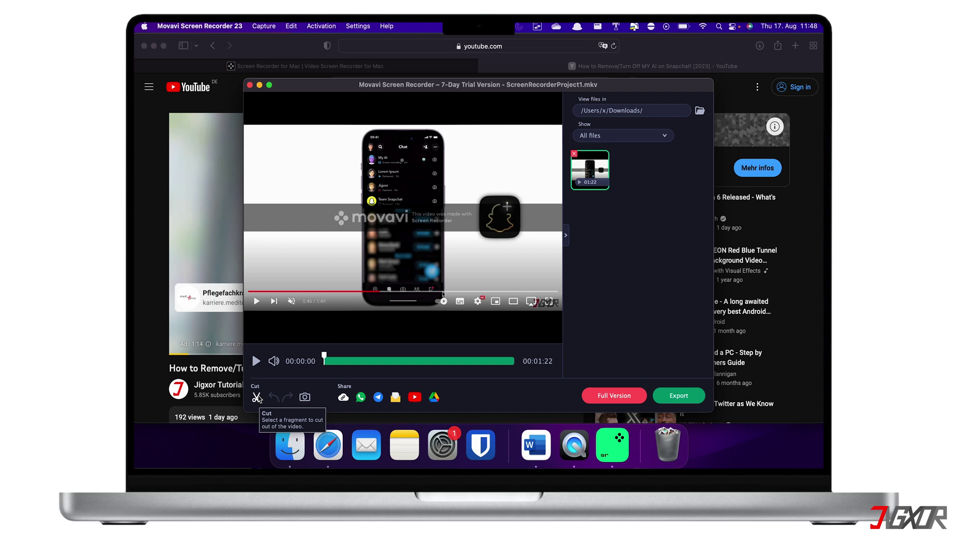
{"action": "left_click", "coordinate": [257, 397]}
{"action": "left_click", "coordinate": [355, 366]}
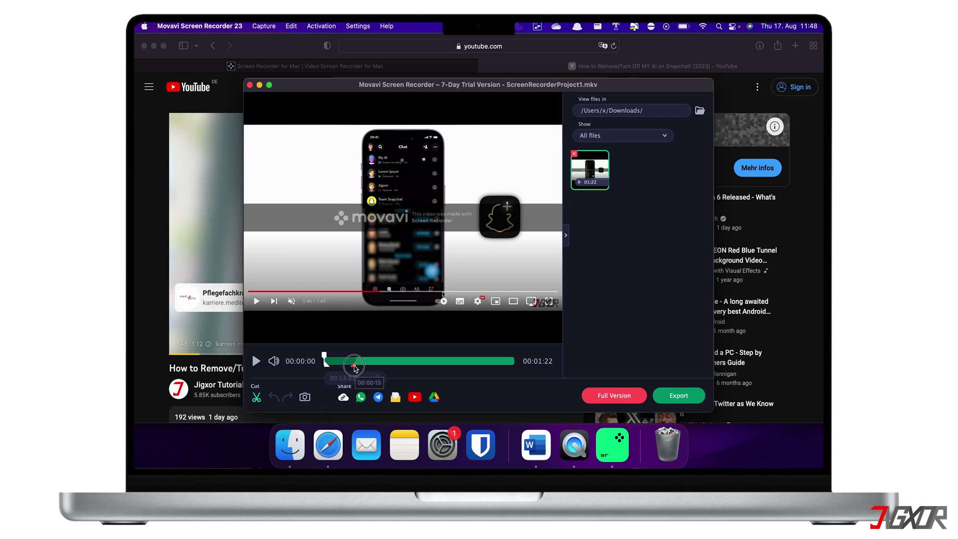
{"action": "mouse_move", "coordinate": [355, 367]}
{"action": "left_mouse_down"}
{"action": "mouse_move", "coordinate": [478, 361]}
{"action": "mouse_move", "coordinate": [352, 361]}
{"action": "left_mouse_up"}
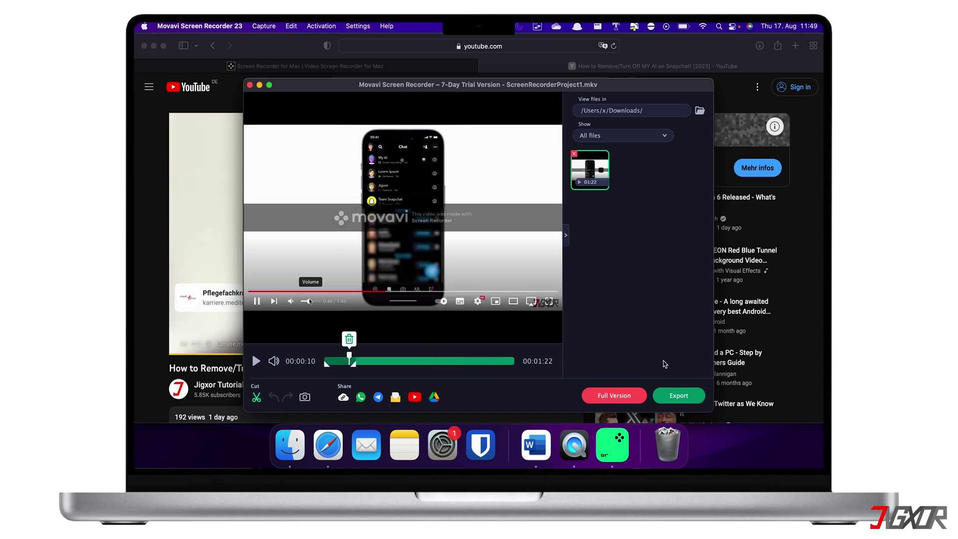
Step: Export the clip as Project1.mp4 in MP4 format to Downloads
{"action": "left_click", "coordinate": [678, 395]}
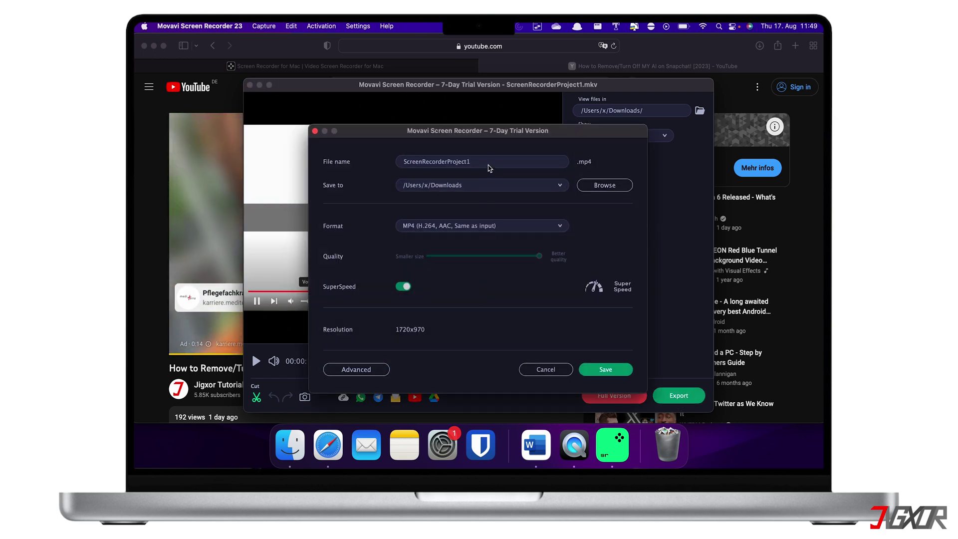
{"action": "left_click_drag", "start_coordinate": [447, 161], "coordinate": [333, 172]}
{"action": "key", "text": "BackSpace"}
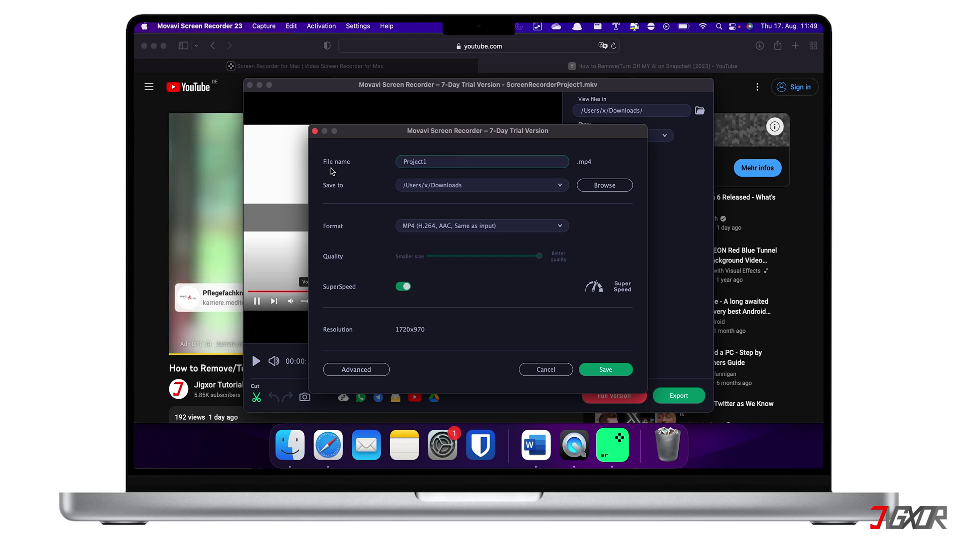
{"action": "left_click", "coordinate": [559, 225]}
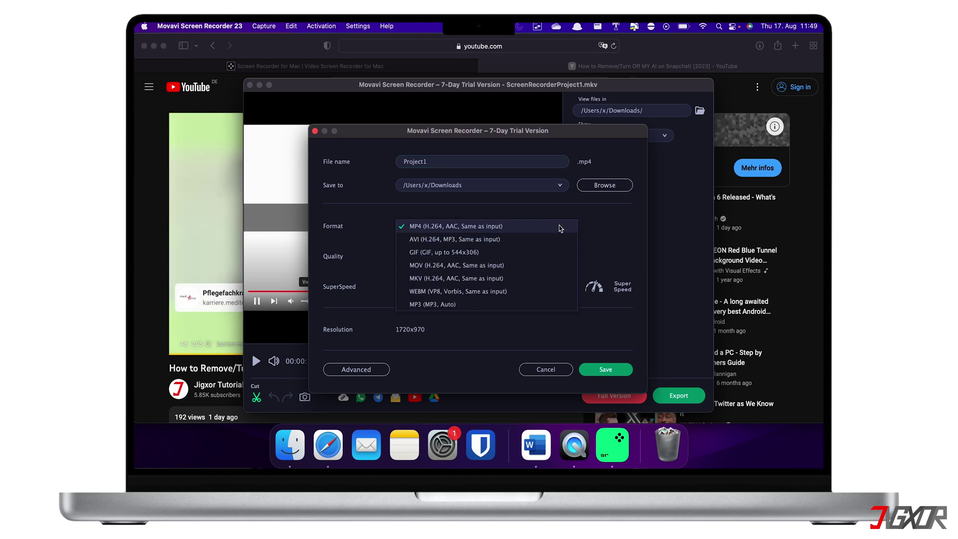
{"action": "left_click", "coordinate": [525, 213]}
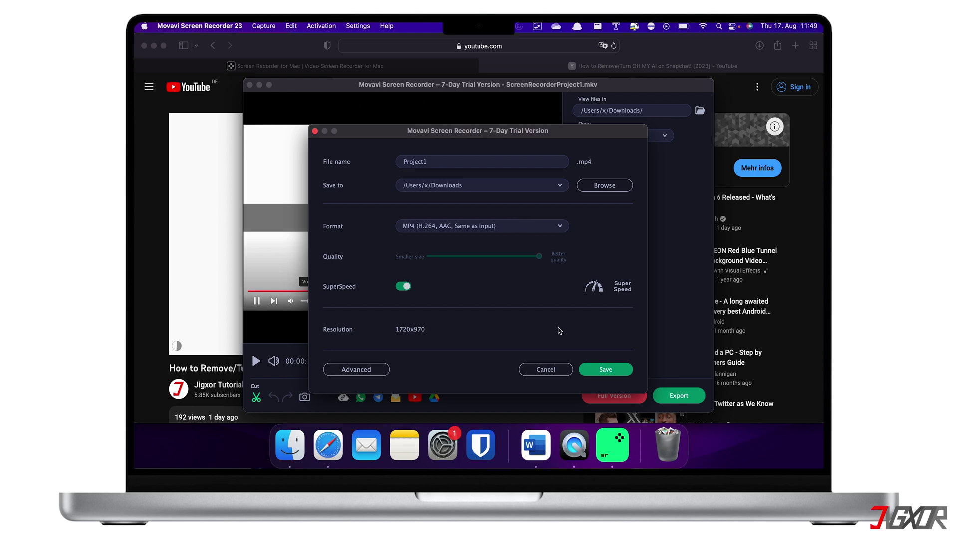
{"action": "left_click", "coordinate": [592, 368]}
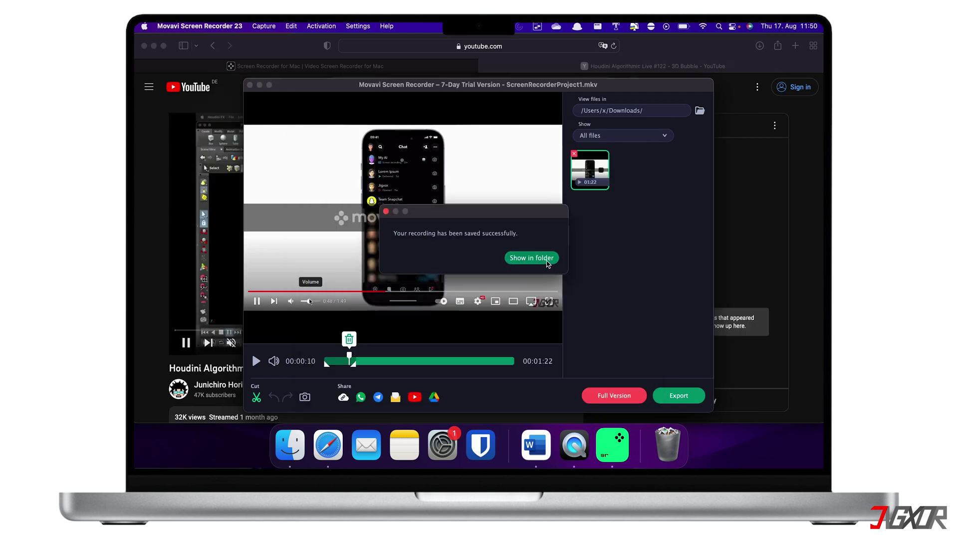
Step: Reveal Project1.mp4 in the Downloads folder and preview it with Quick Look
{"action": "left_click", "coordinate": [531, 257]}
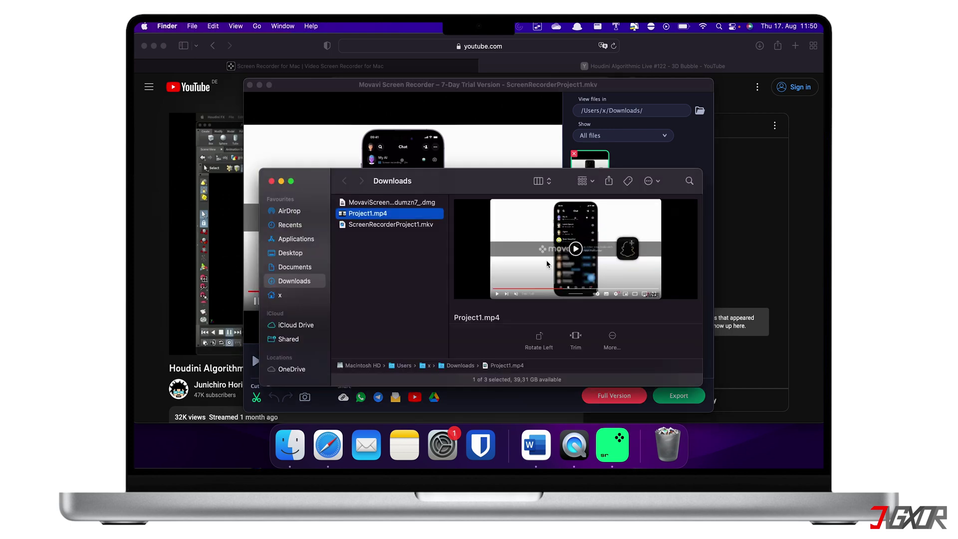
{"action": "key", "text": "space"}
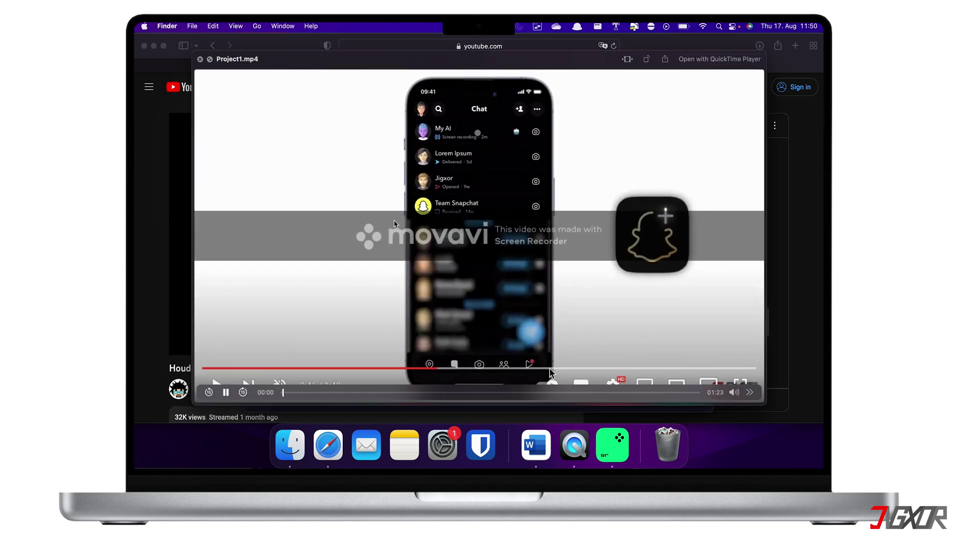